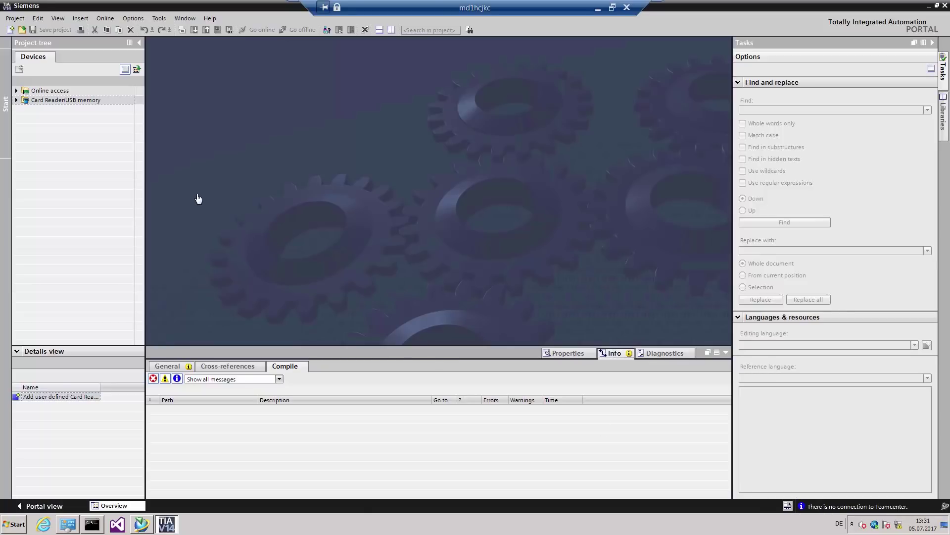
# Connect to Teamcenter with the preset user, host and instance, entering the account password.
pyautogui.click(159, 18)
pyautogui.click(134, 19)
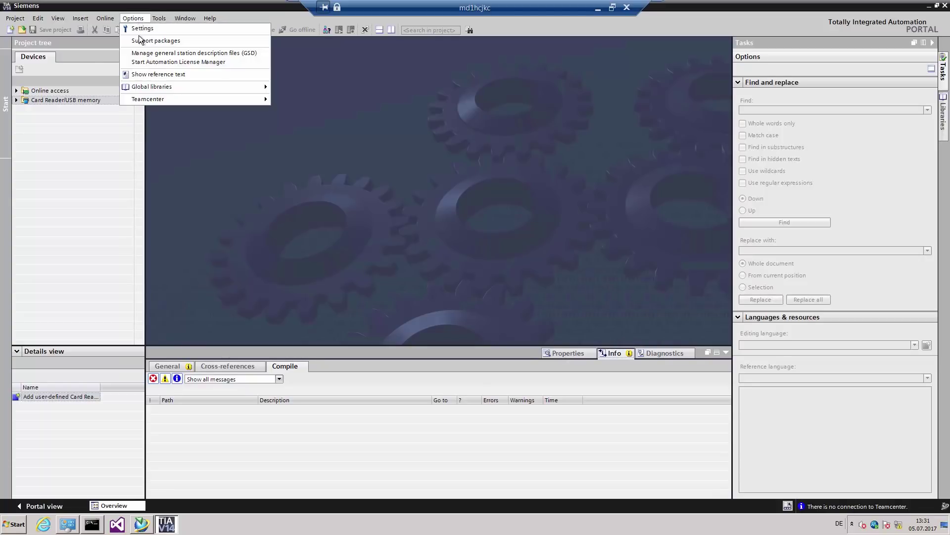
pyautogui.moveTo(148, 101)
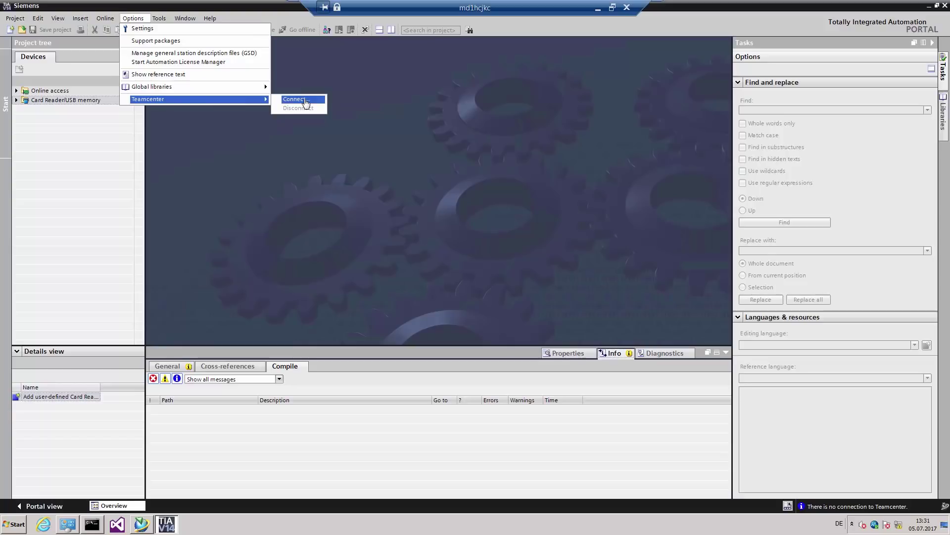
pyautogui.click(303, 97)
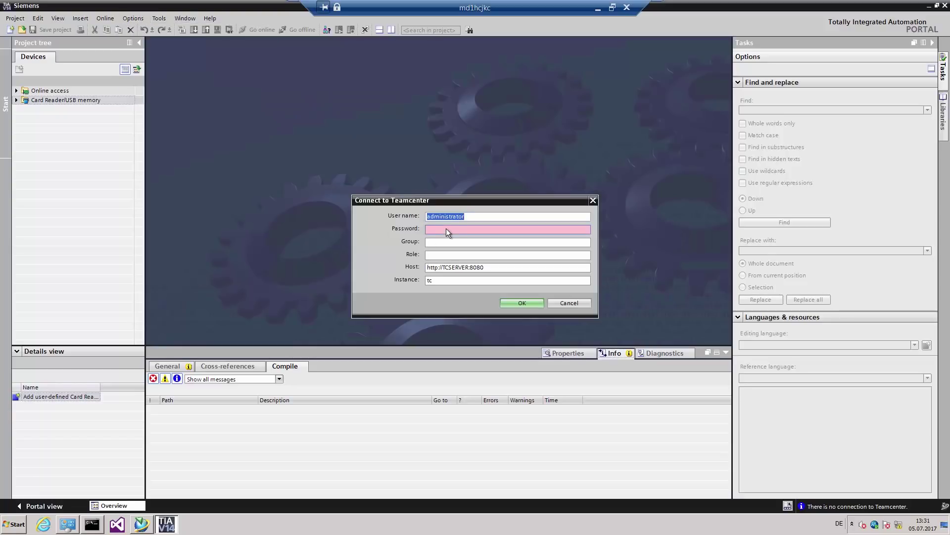
pyautogui.click(447, 228)
pyautogui.write('********')
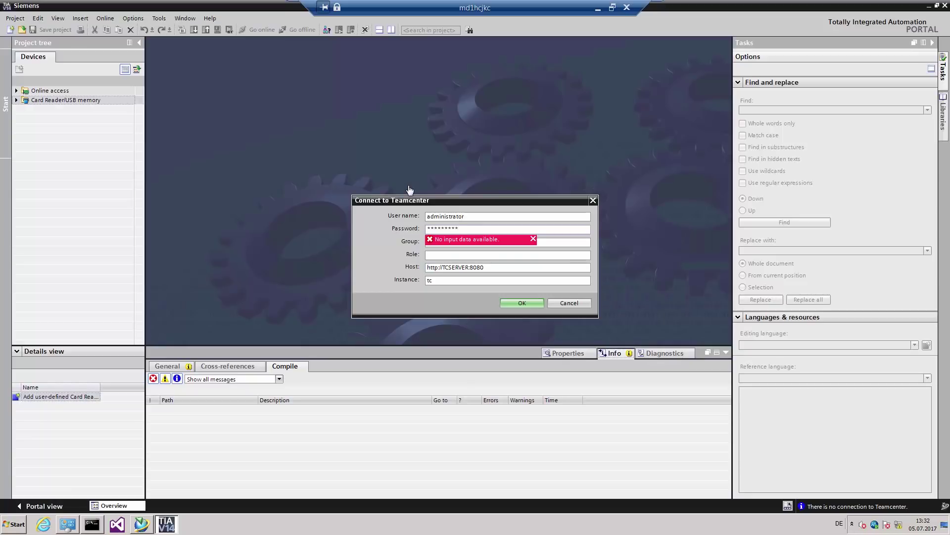
pyautogui.click(521, 302)
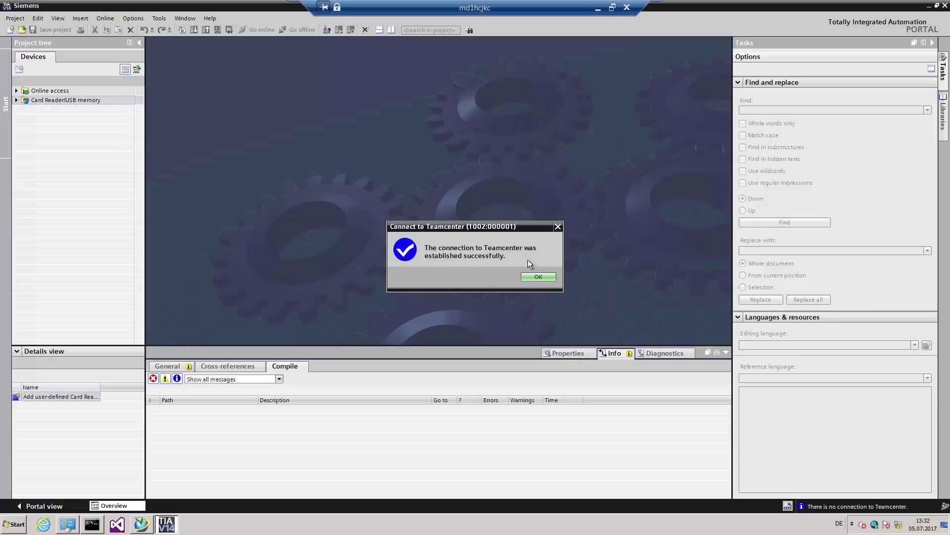
pyautogui.click(548, 279)
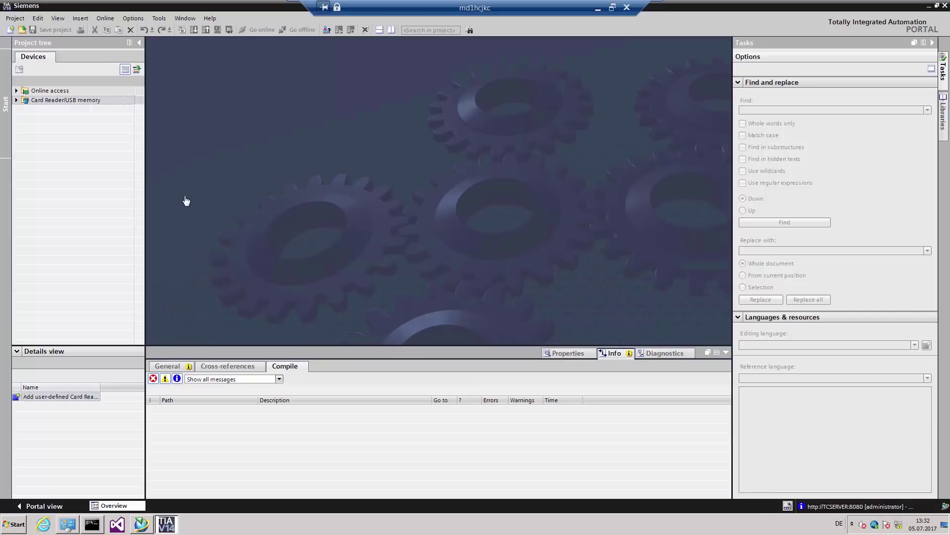
# Search Teamcenter for the project DigiDemoMachine and expand its item to list the revisions.
pyautogui.click(20, 20)
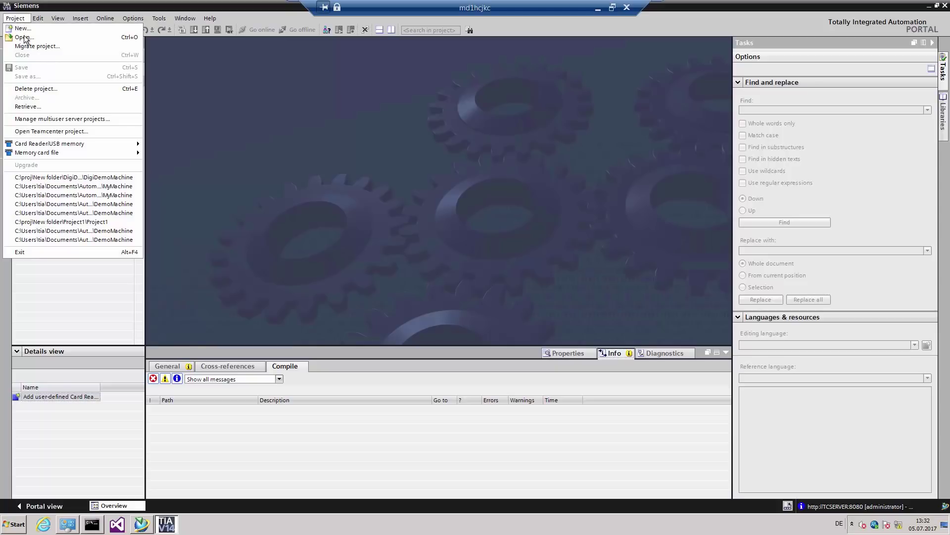
pyautogui.click(41, 132)
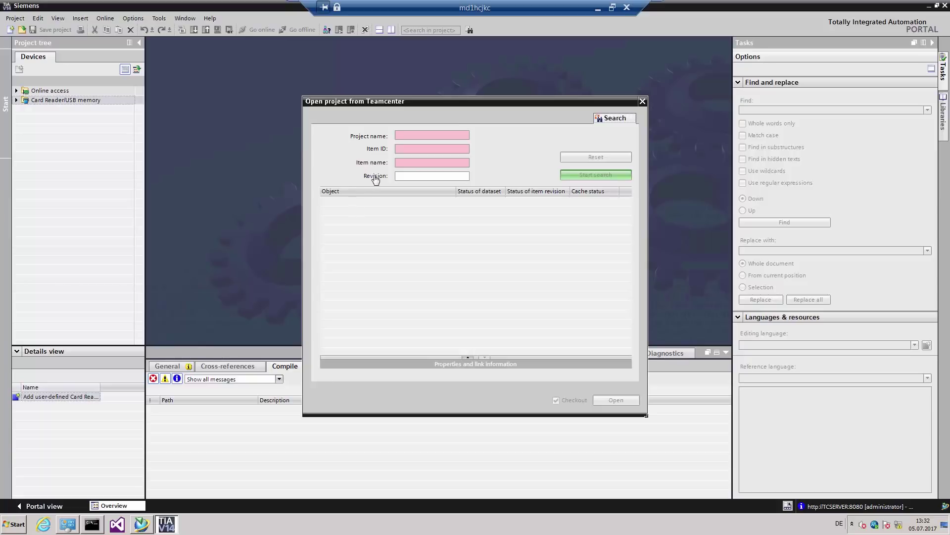
pyautogui.click(405, 136)
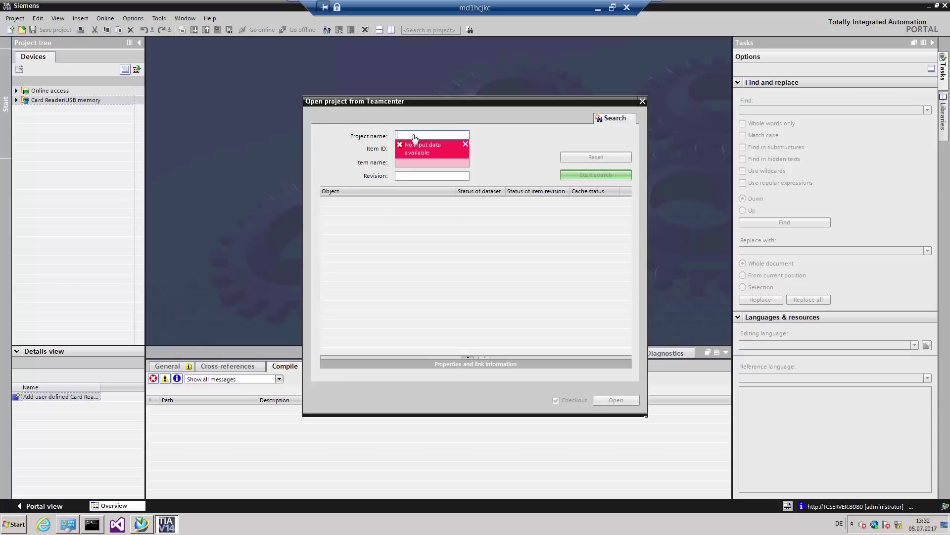
pyautogui.write('DigiDemoMachine')
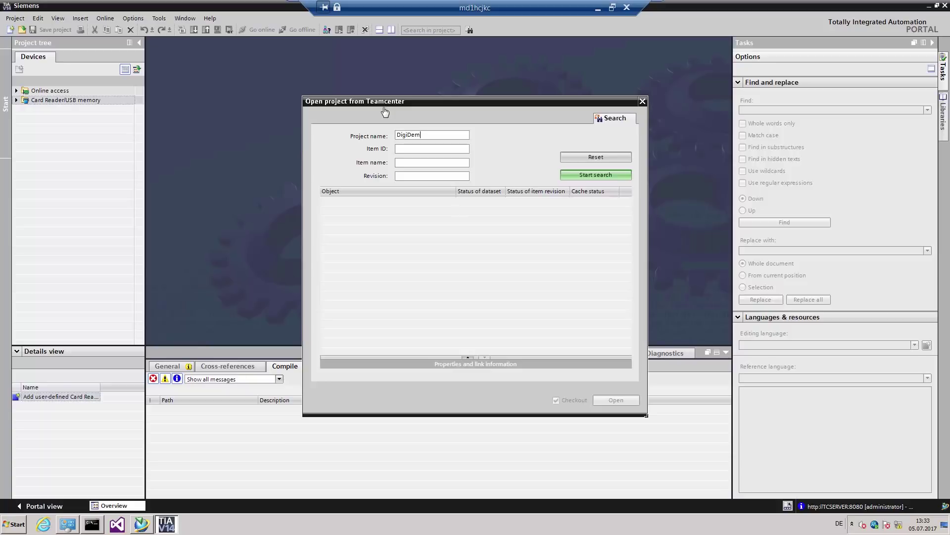
pyautogui.click(591, 174)
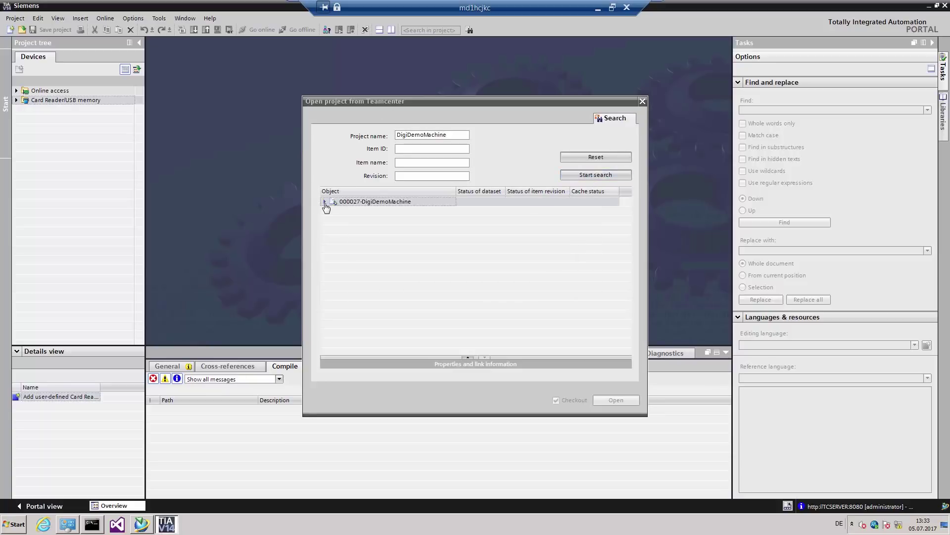
pyautogui.click(324, 202)
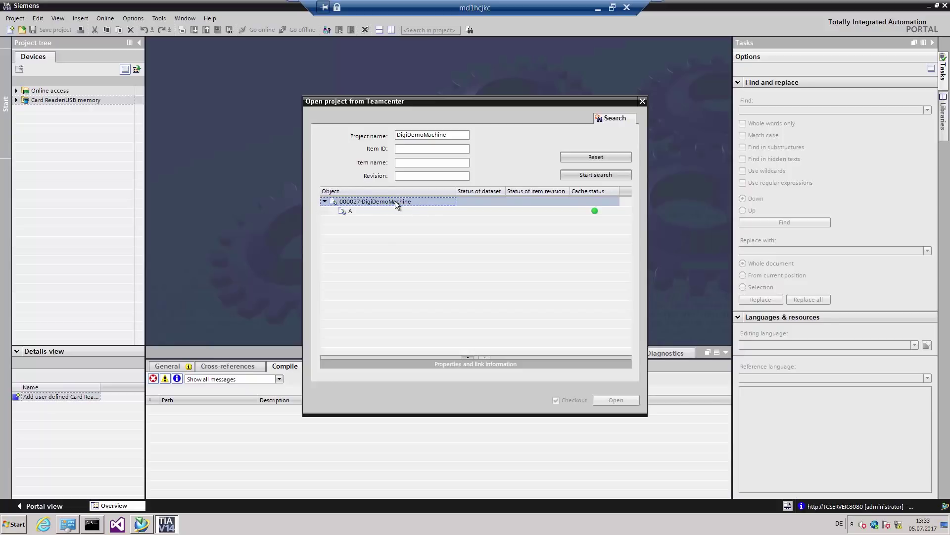
# Review the DigiDemoMachine item's properties and link information, and open its revision A with checkout enabled.
pyautogui.click(468, 362)
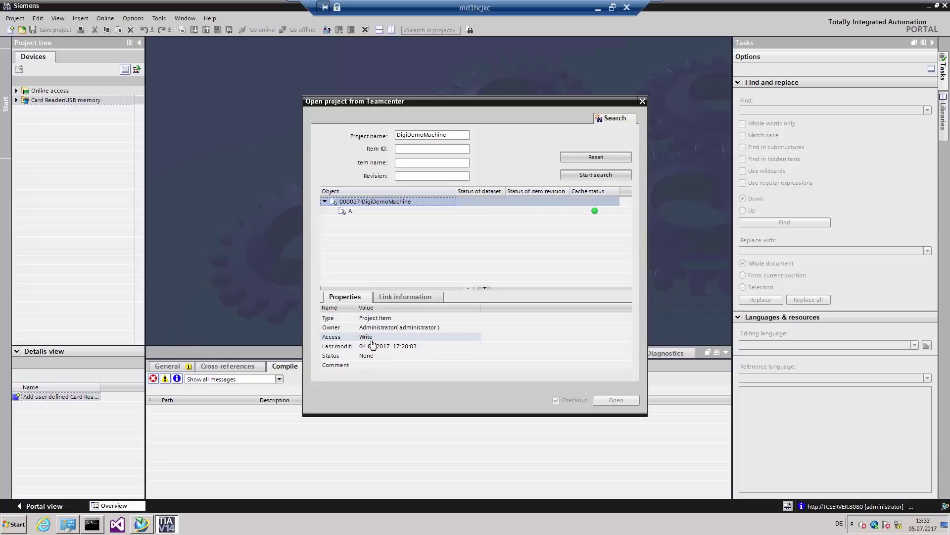
pyautogui.click(410, 297)
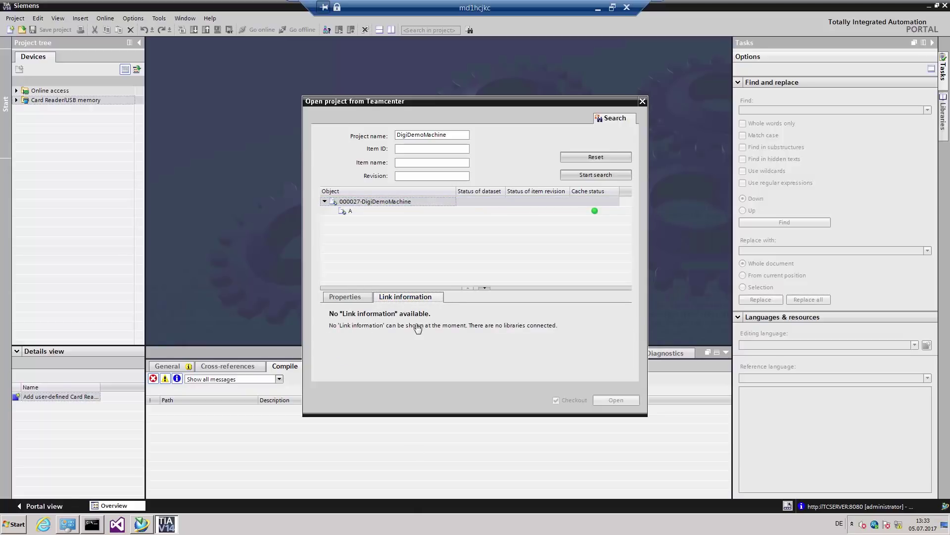
pyautogui.click(359, 214)
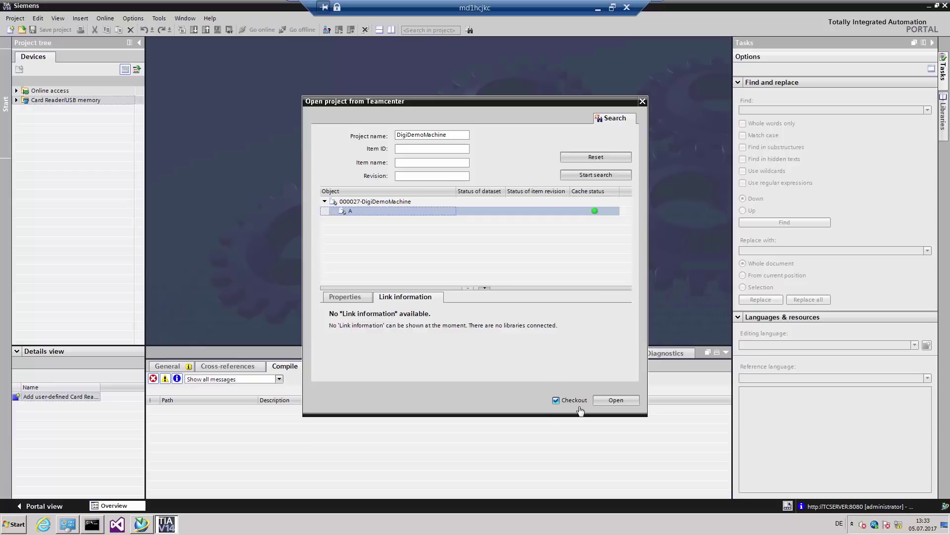
pyautogui.click(610, 400)
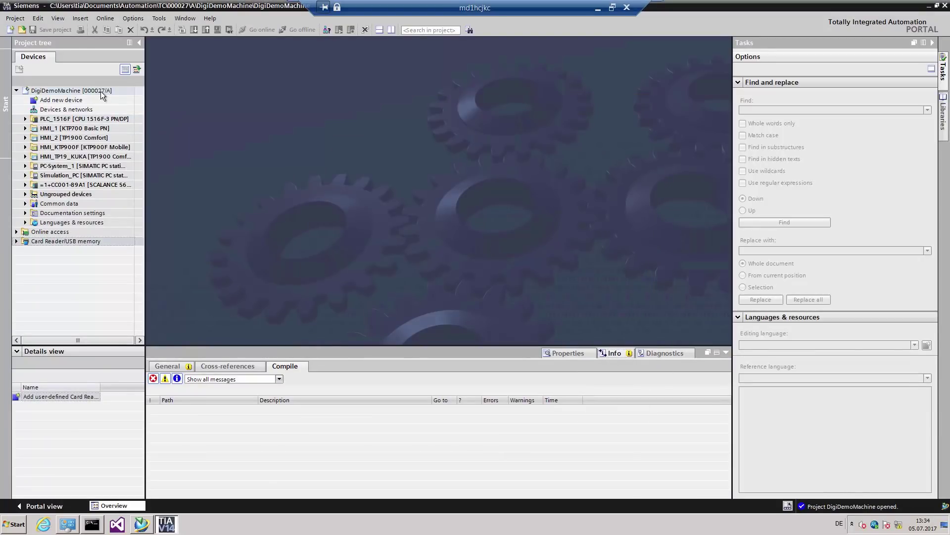
# Expand PLC_1516F and its program blocks in the project tree.
pyautogui.click(142, 223)
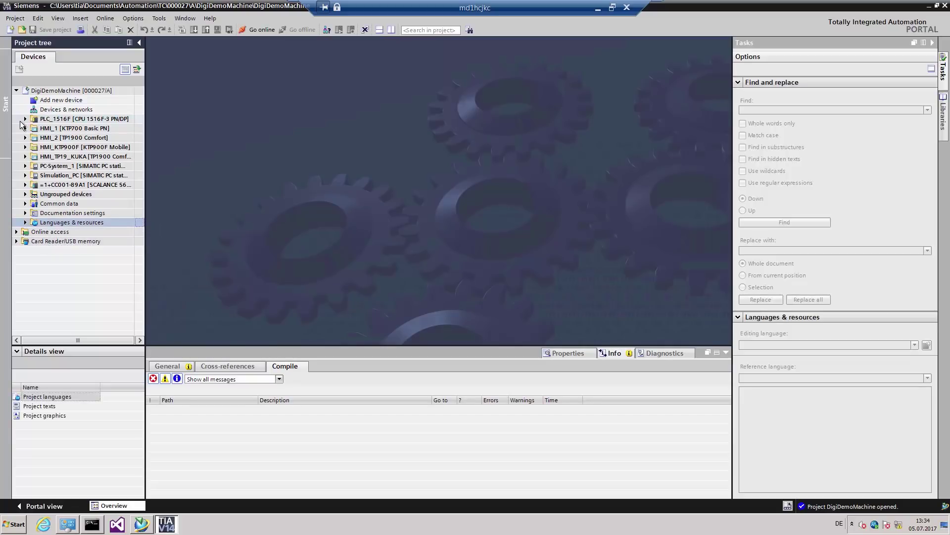
pyautogui.click(25, 119)
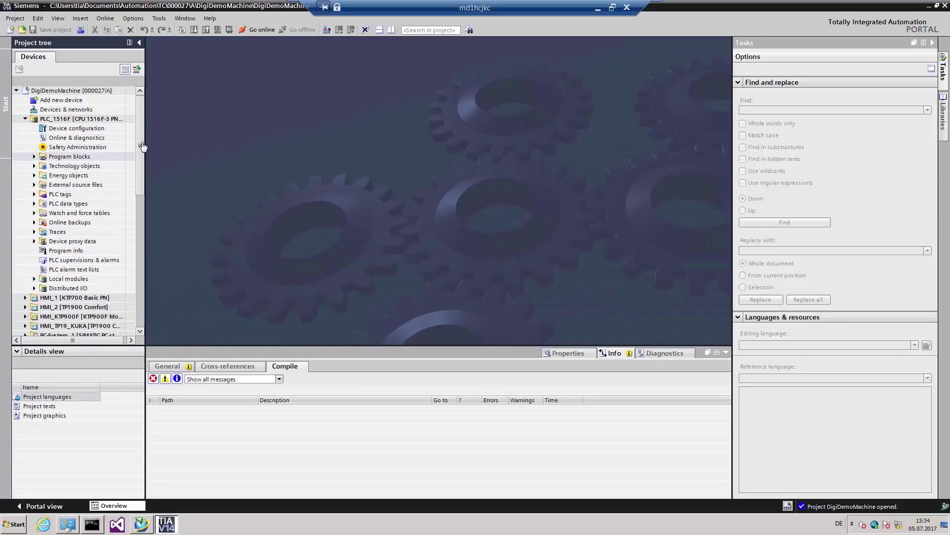
pyautogui.scroll(-3, 27, 225)
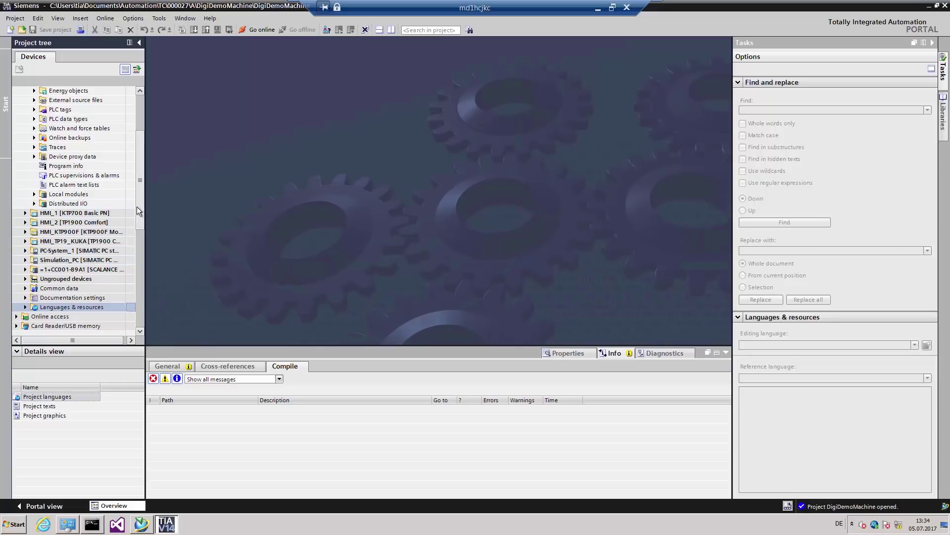
pyautogui.scroll(12, 136, 206)
# Search Teamcenter for all global libraries using the library name wildcard *.
pyautogui.click(943, 113)
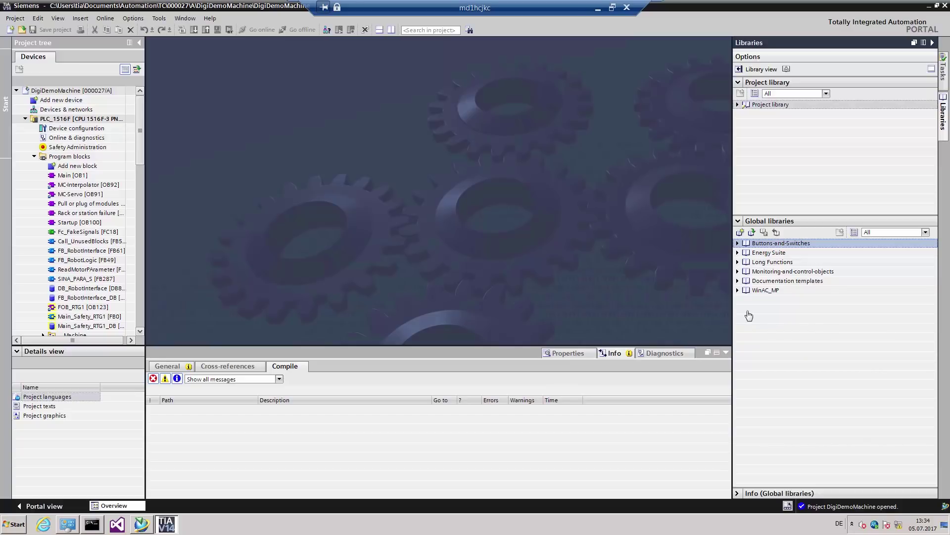
pyautogui.rightClick(751, 315)
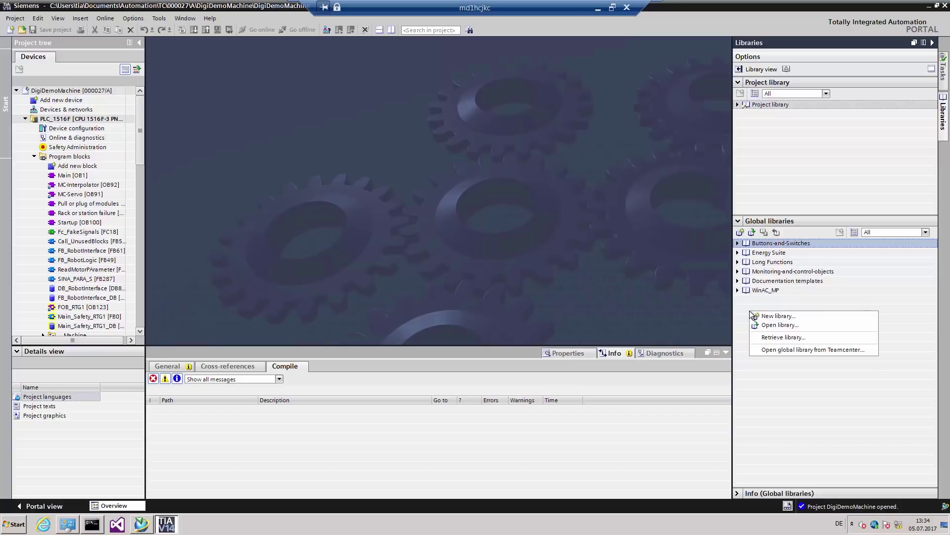
pyautogui.click(776, 350)
pyautogui.click(407, 133)
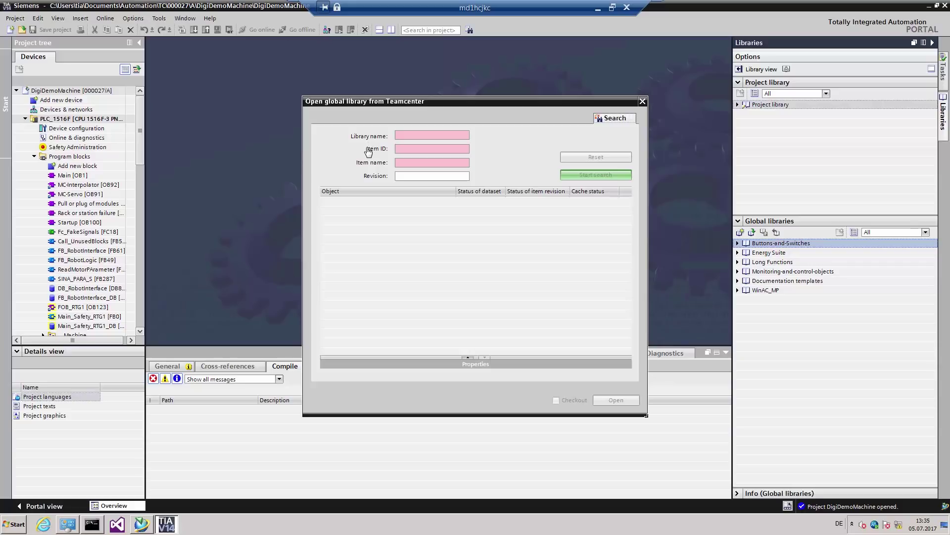
pyautogui.click(404, 139)
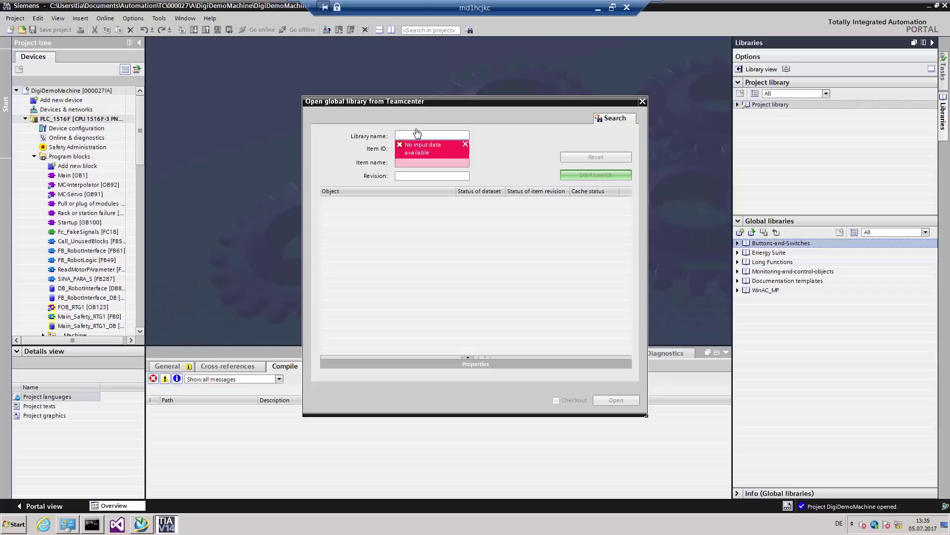
pyautogui.write('*')
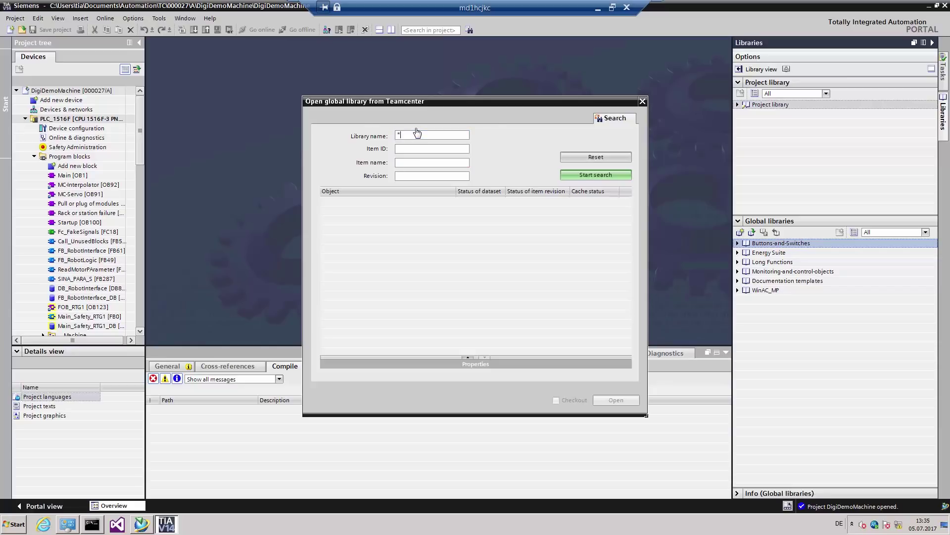
pyautogui.click(591, 177)
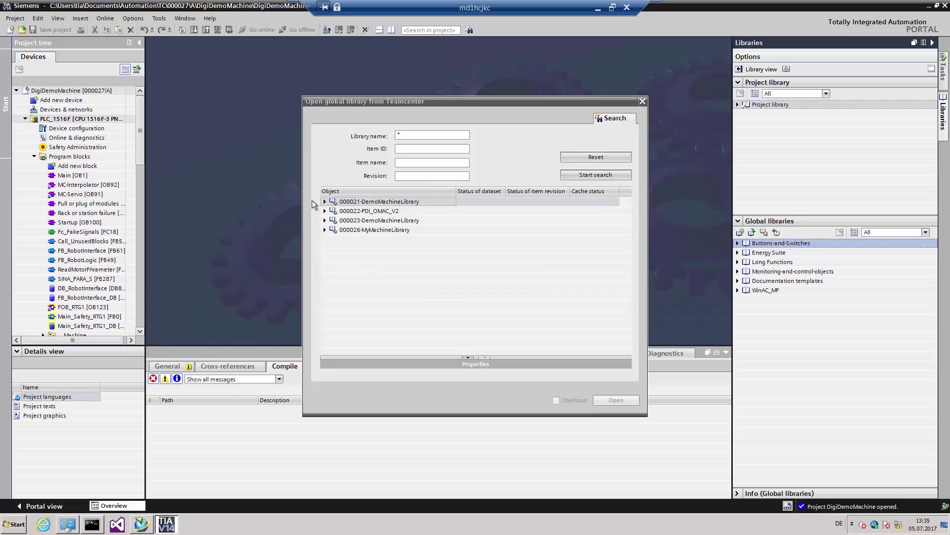
# Open revision A of MyMachineLibrary from Teamcenter without checking it out.
pyautogui.click(325, 230)
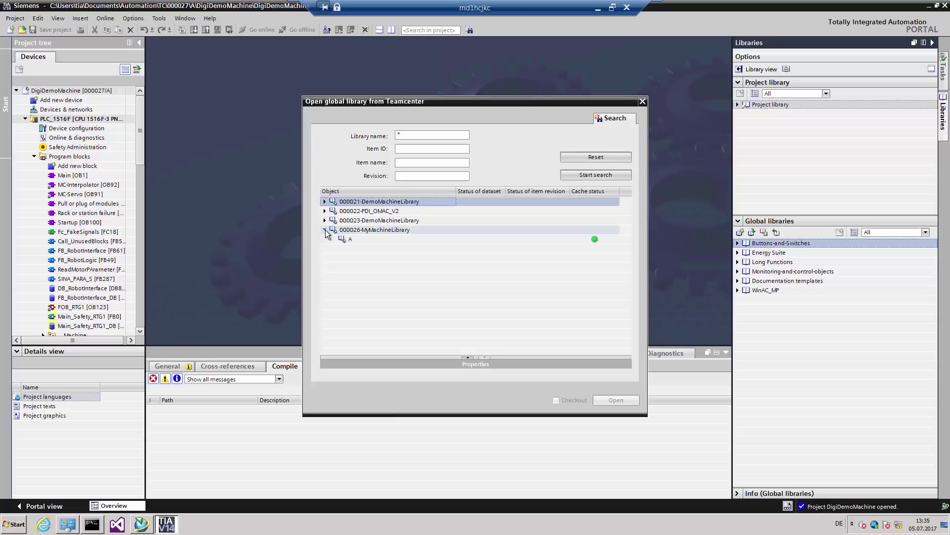
pyautogui.click(354, 237)
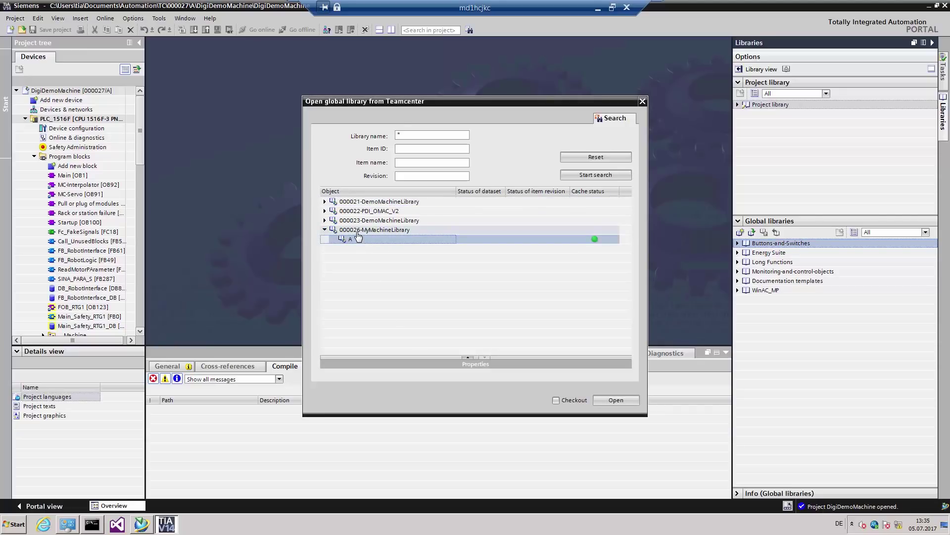
pyautogui.click(611, 400)
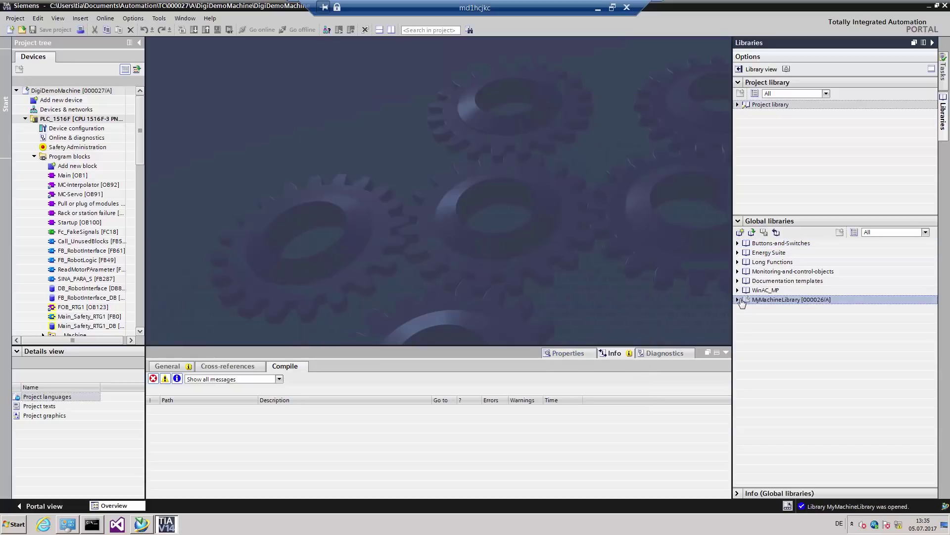
# Insert the DataShifting type from MyMachineLibrary into the program blocks of PLC_1516F.
pyautogui.click(738, 299)
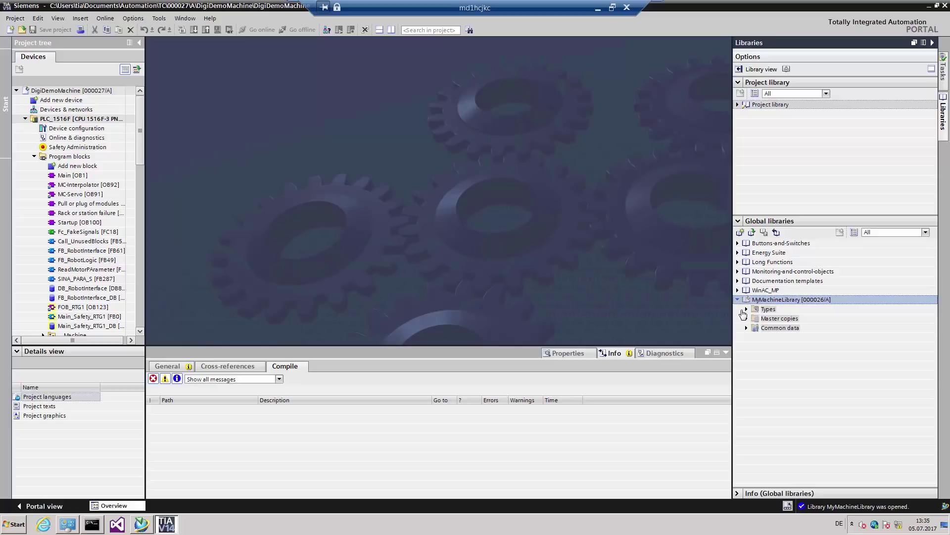
pyautogui.click(747, 310)
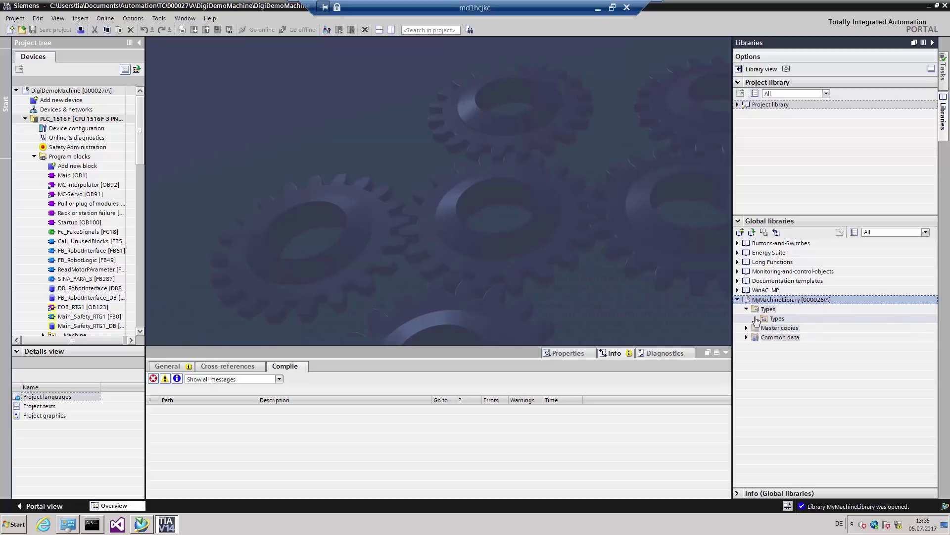
pyautogui.click(758, 320)
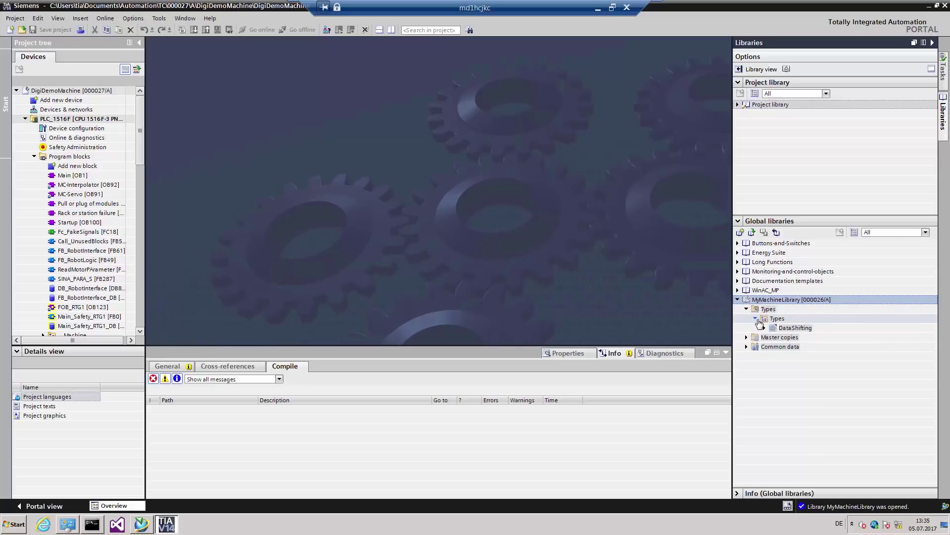
pyautogui.click(764, 328)
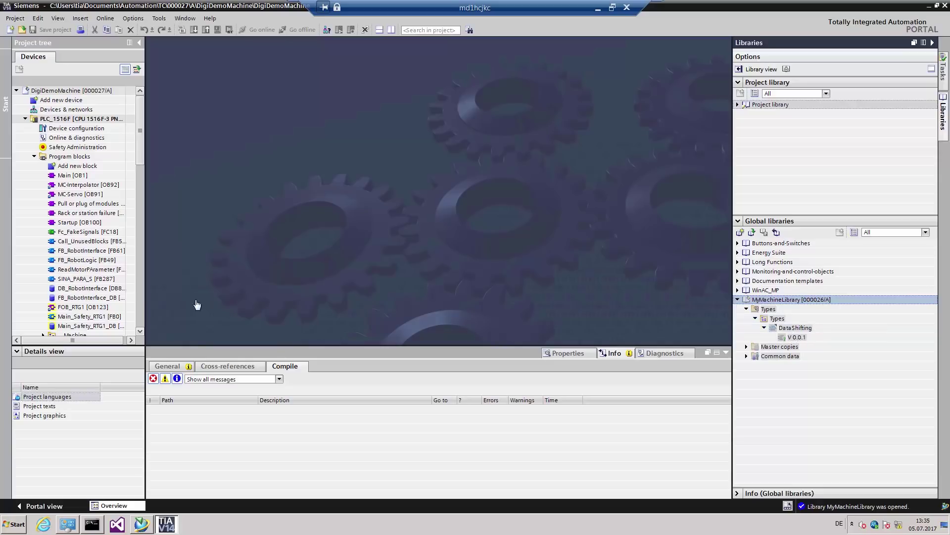
pyautogui.click(797, 329)
pyautogui.moveTo(798, 331); pyautogui.dragTo(79, 168)
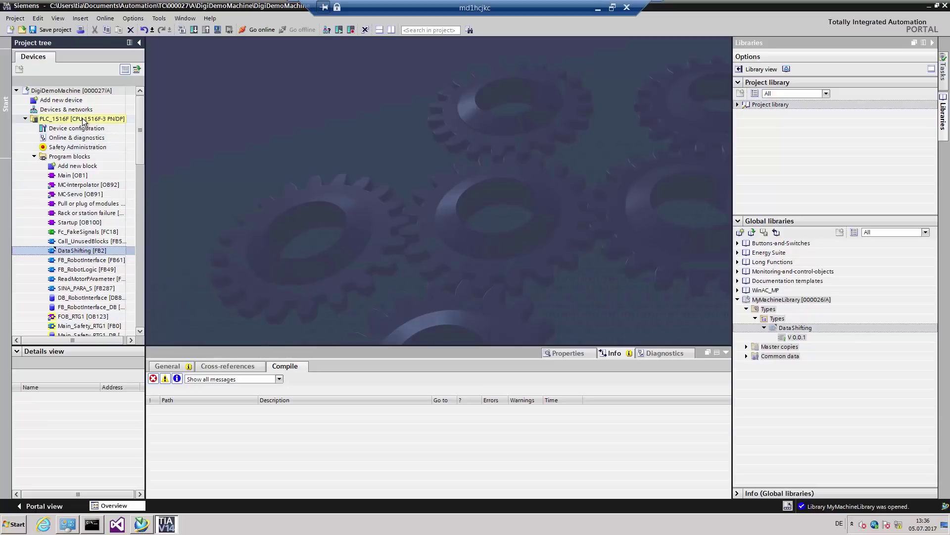
# Save the DigiDemoMachine project to Teamcenter as a new revision and close the project.
pyautogui.rightClick(83, 91)
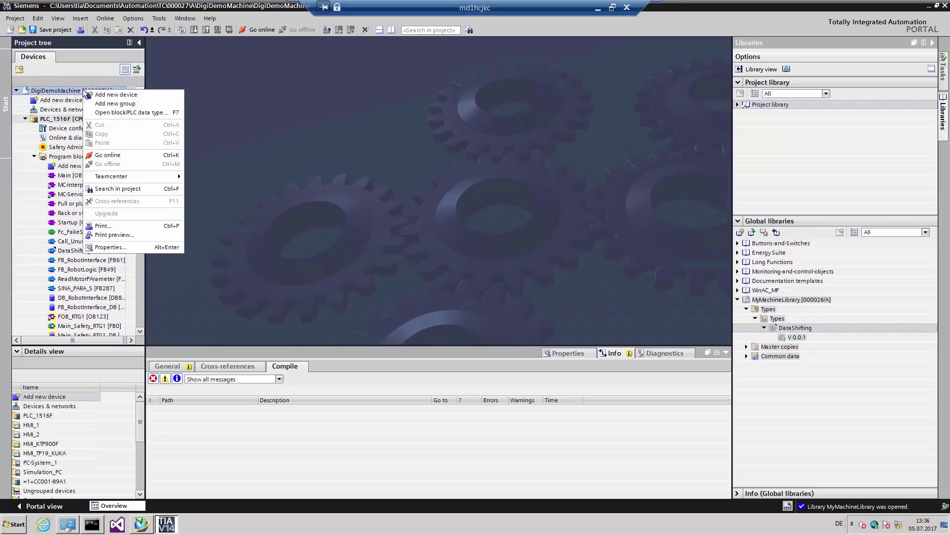
pyautogui.moveTo(112, 179)
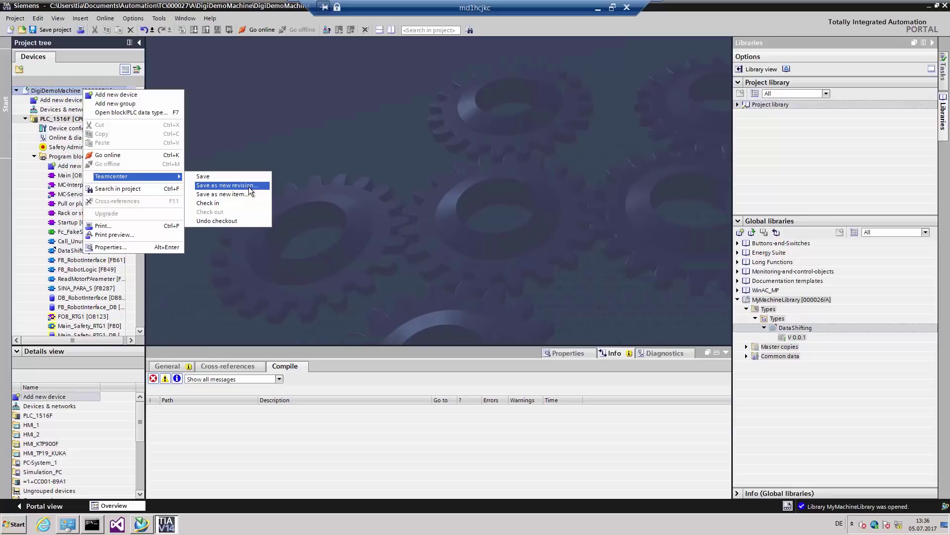
pyautogui.click(228, 185)
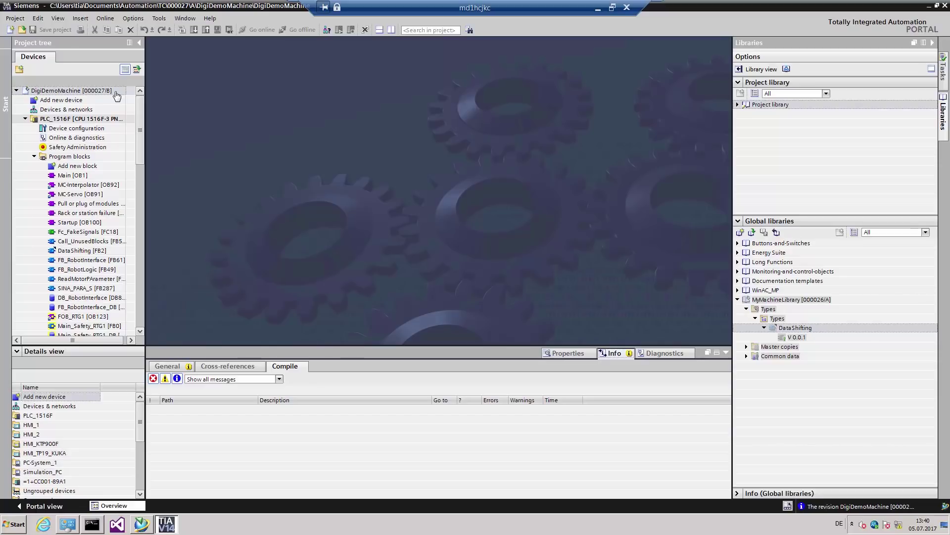
pyautogui.click(16, 18)
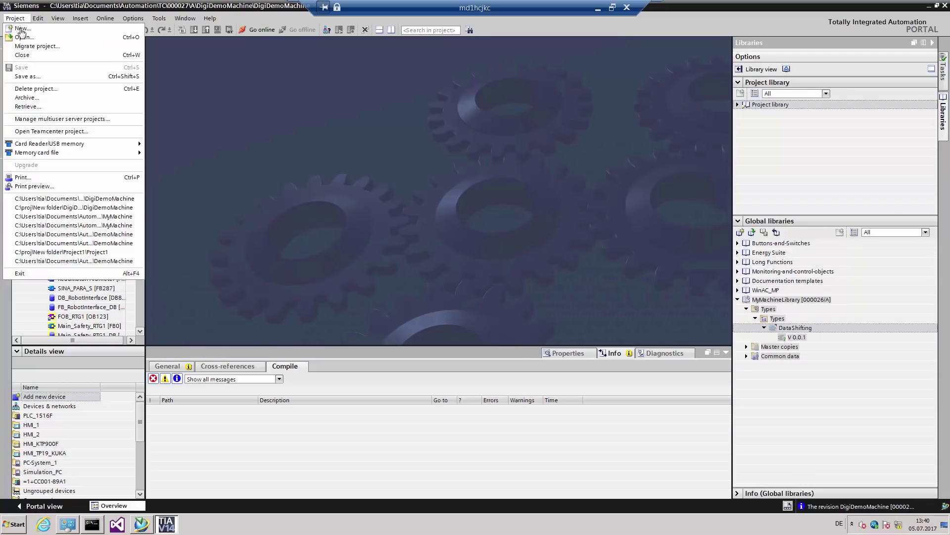
pyautogui.click(22, 55)
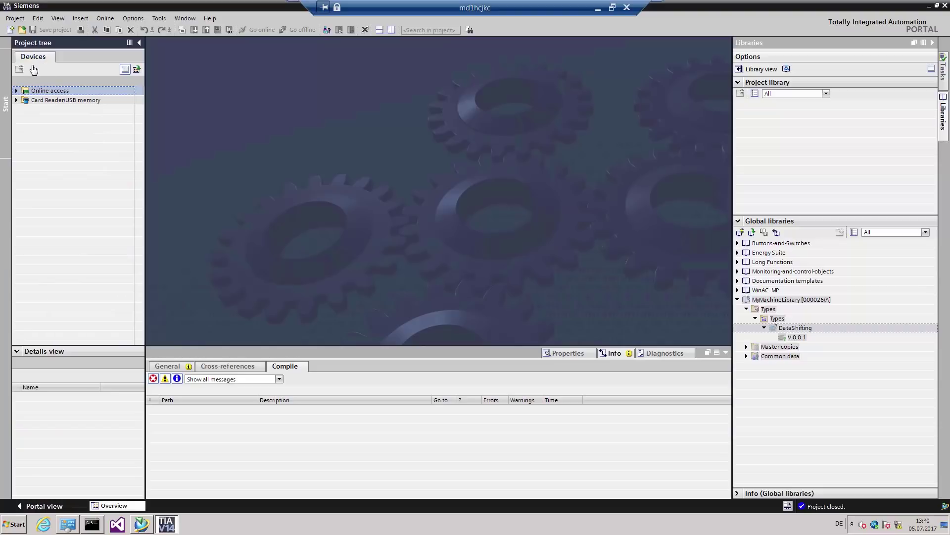
# Search Teamcenter for the project name DigiDemoMachine and expand the found item to list its revisions.
pyautogui.click(19, 20)
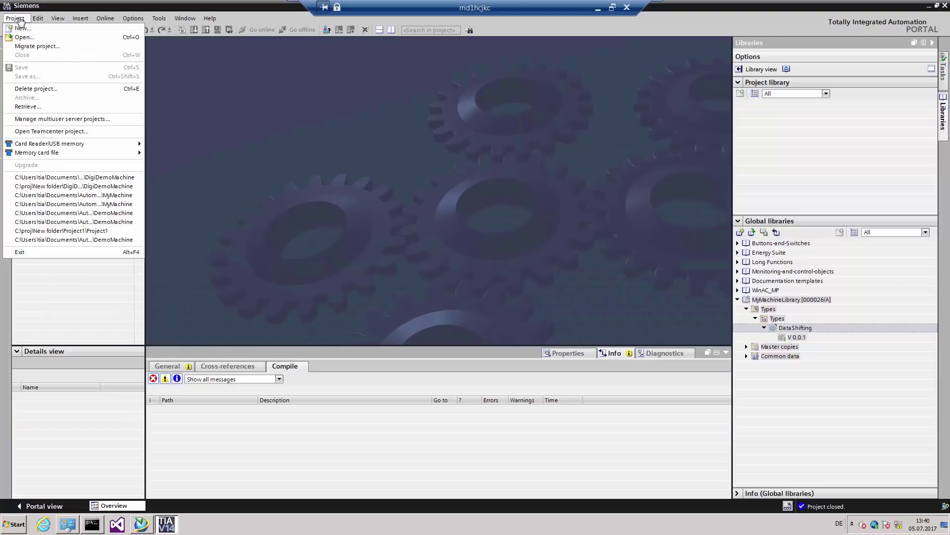
pyautogui.click(42, 132)
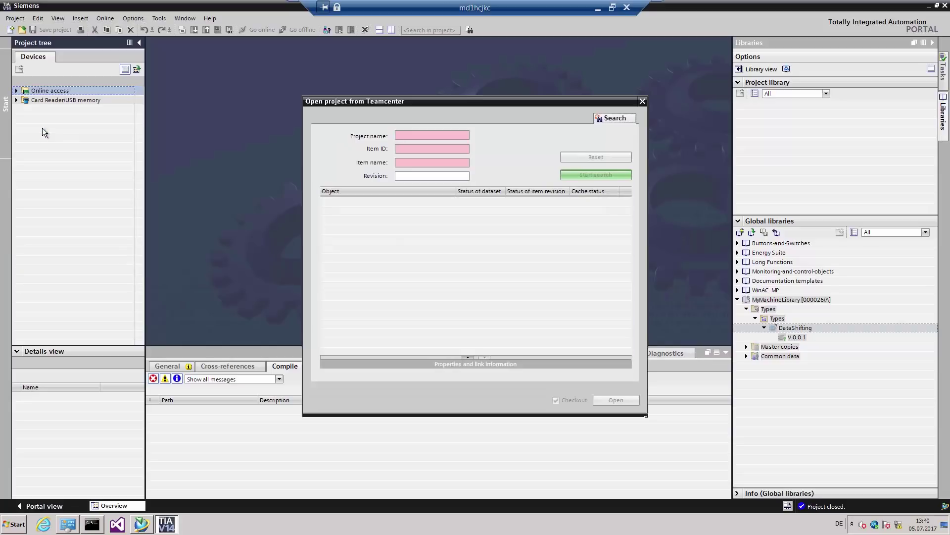
pyautogui.click(405, 141)
pyautogui.write('DigiDem')
pyautogui.write('oMachine')
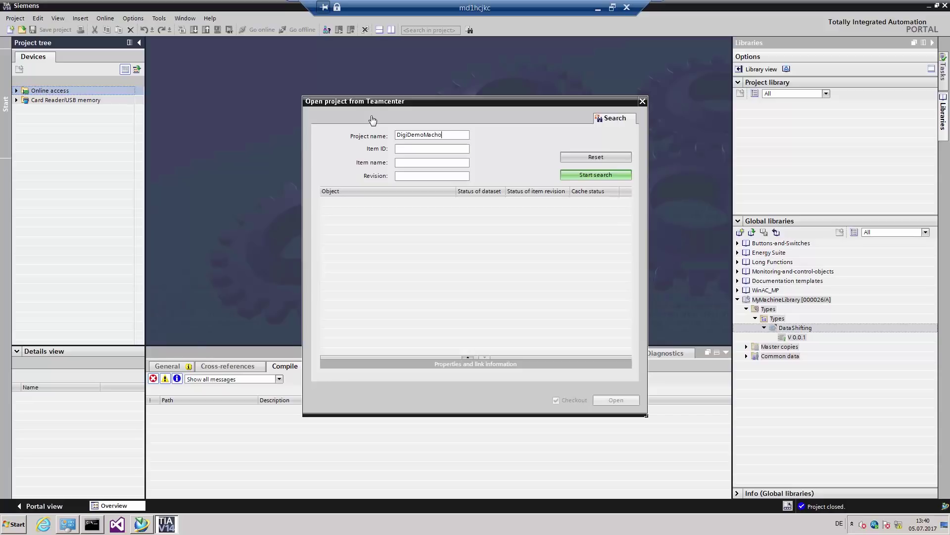
pyautogui.click(578, 173)
pyautogui.click(325, 201)
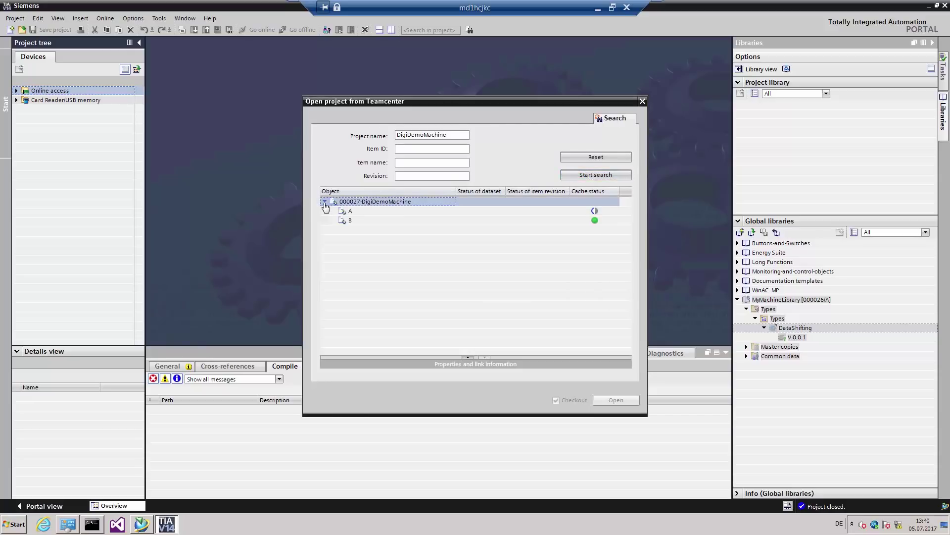
# Examine the properties and link information of DigiDemoMachine revision B.
pyautogui.click(358, 220)
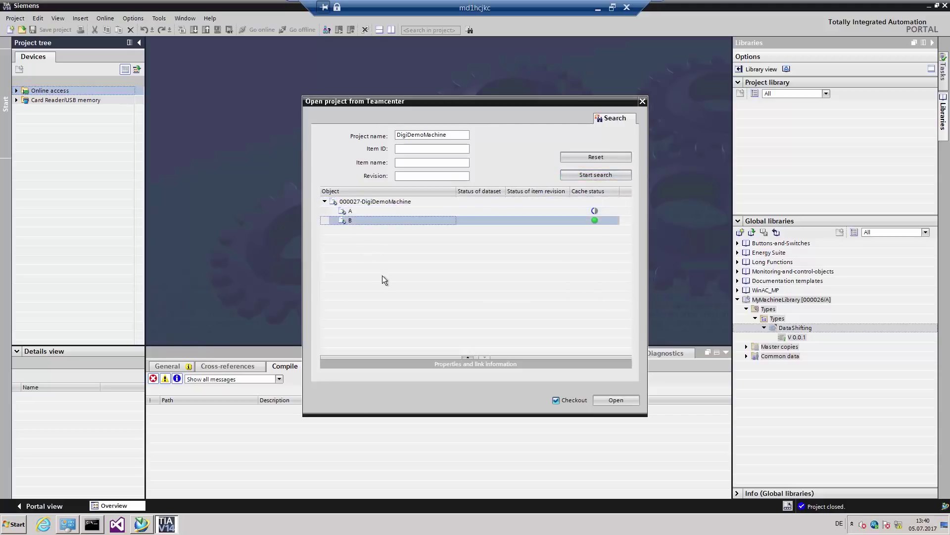
pyautogui.click(468, 358)
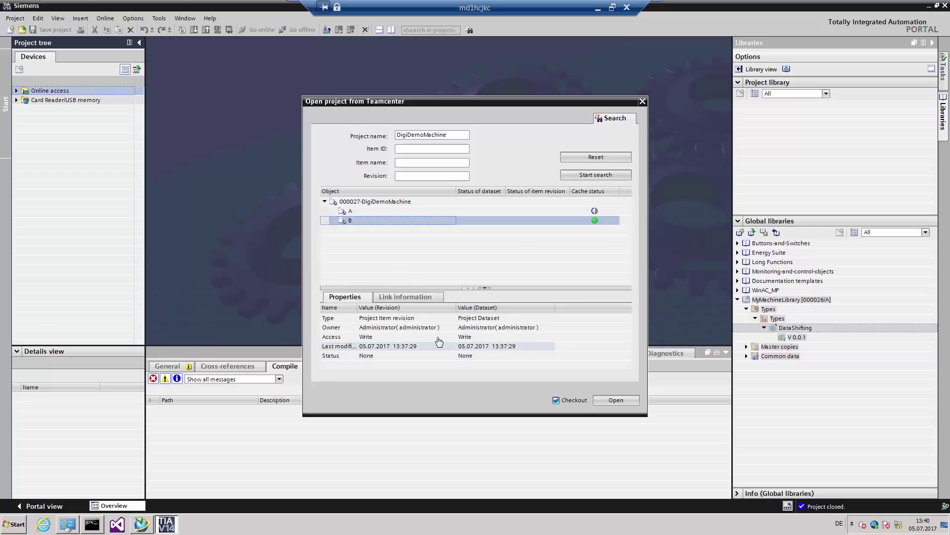
pyautogui.click(405, 296)
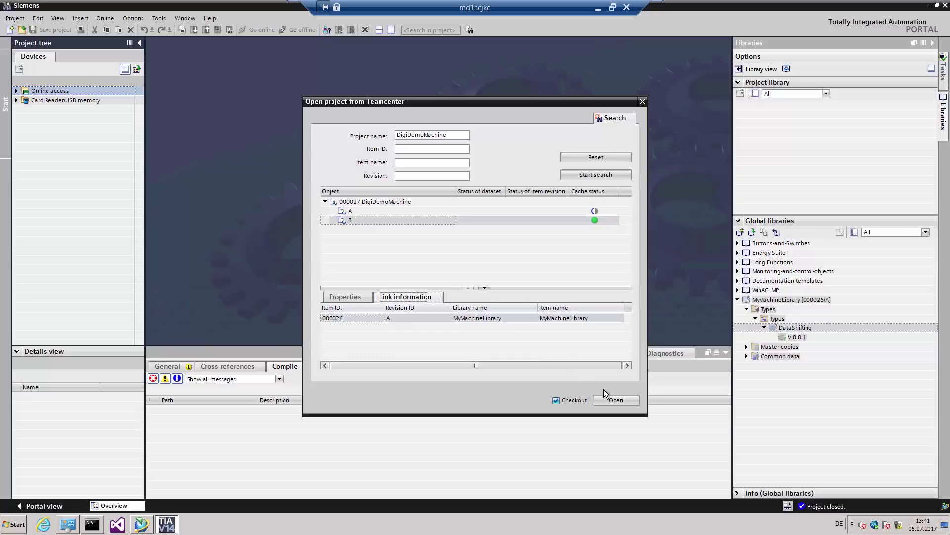
# Open revision B of DigiDemoMachine with checkout and expand the program blocks of PLC_1516F.
pyautogui.click(617, 400)
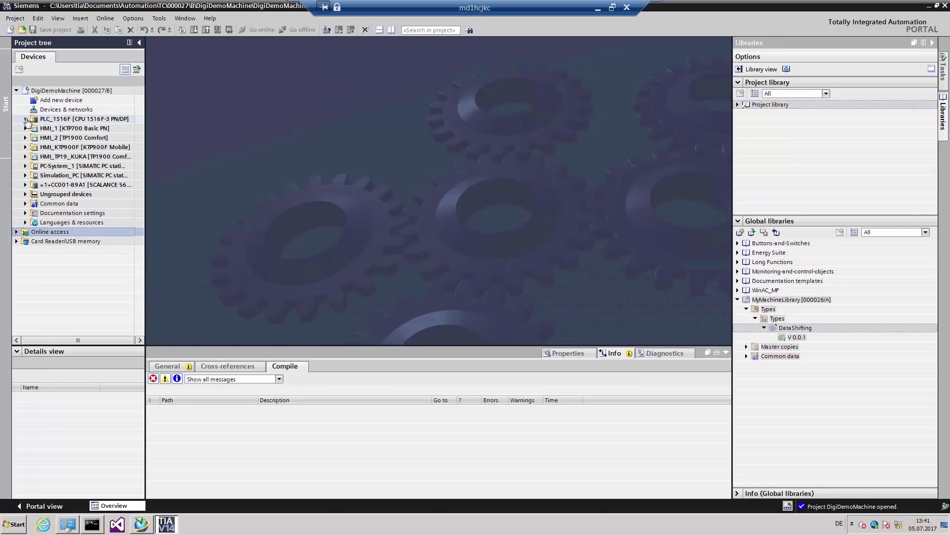
pyautogui.click(25, 119)
pyautogui.click(34, 157)
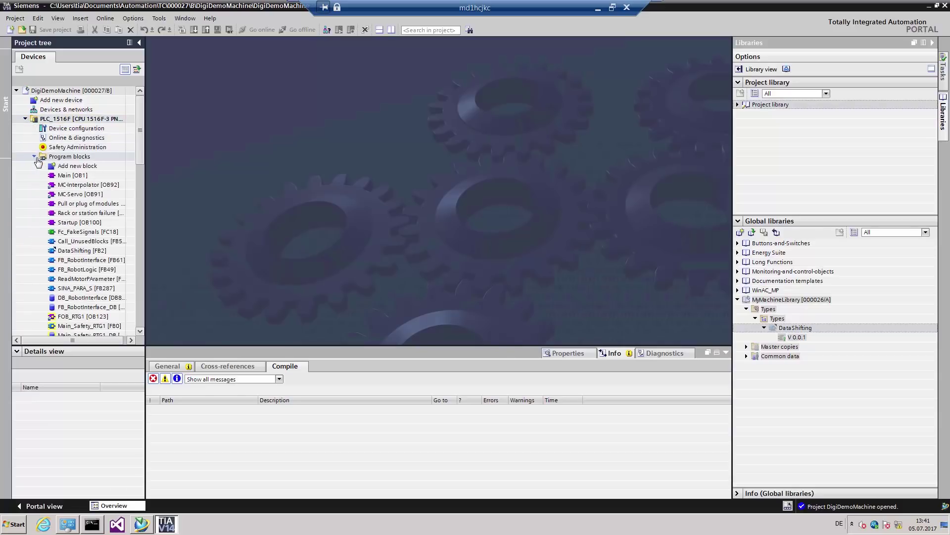
# Check the DigiDemoMachine project in to Teamcenter.
pyautogui.click(99, 92)
pyautogui.rightClick(99, 95)
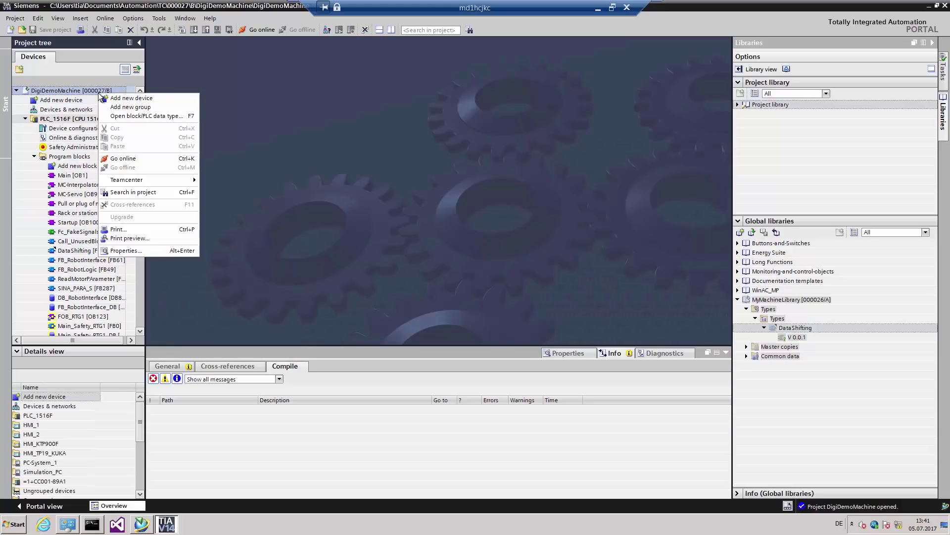
pyautogui.moveTo(130, 185)
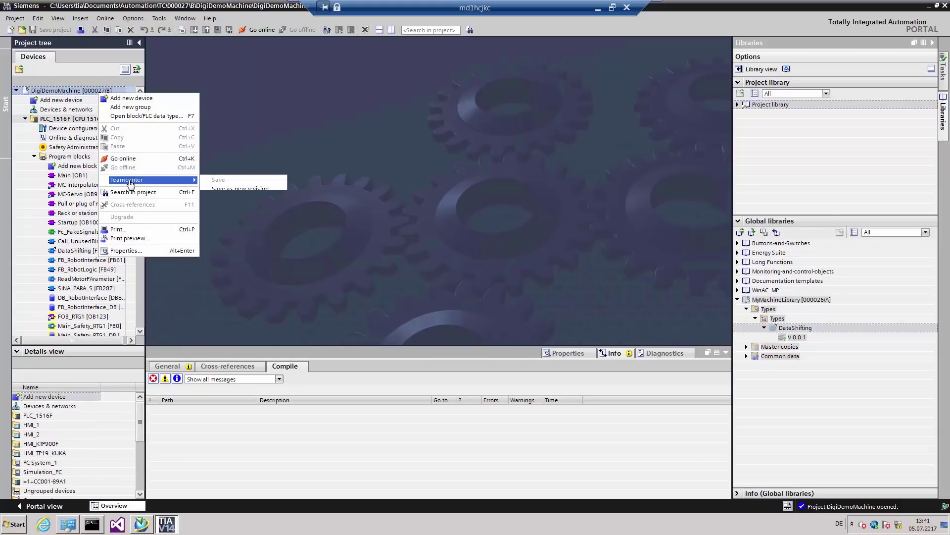
pyautogui.click(230, 207)
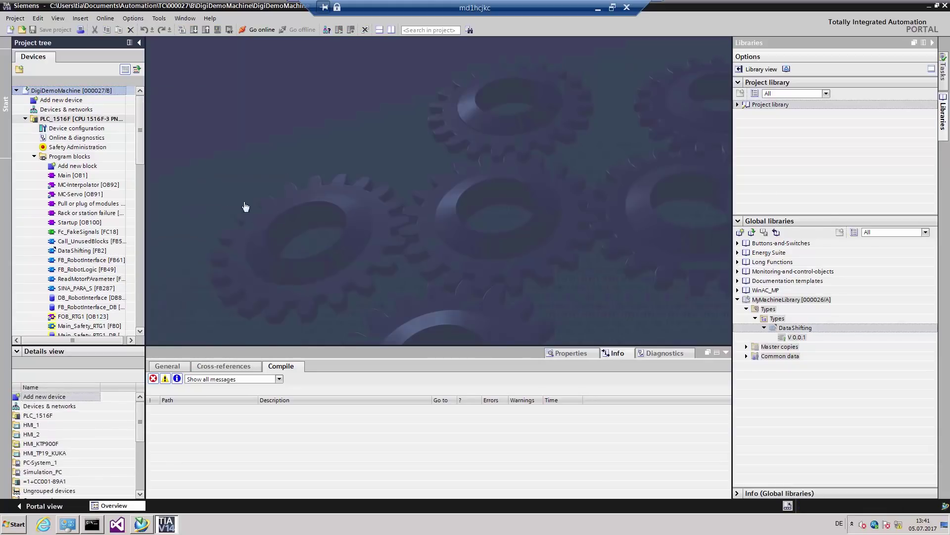